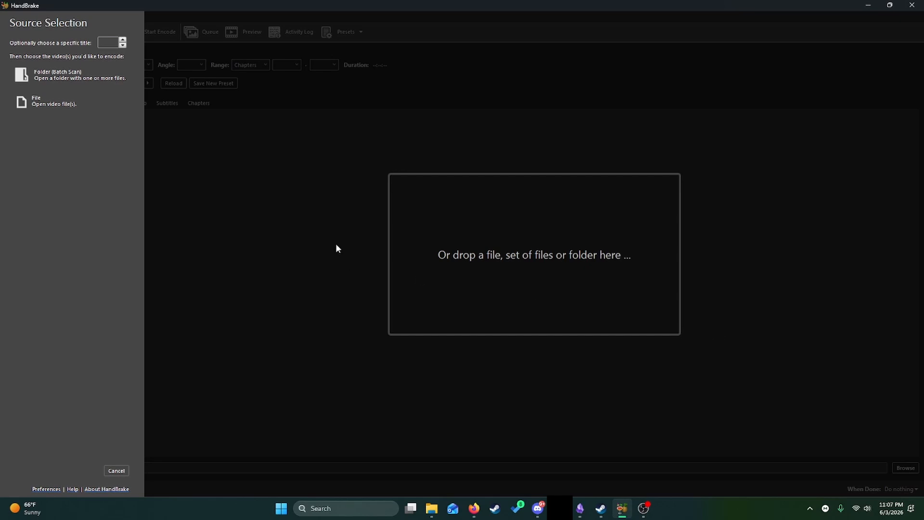
- Load the folder of ripped video files as a batch scan and apply the H.264 MKV 1080p30 preset
left_click(74, 77)
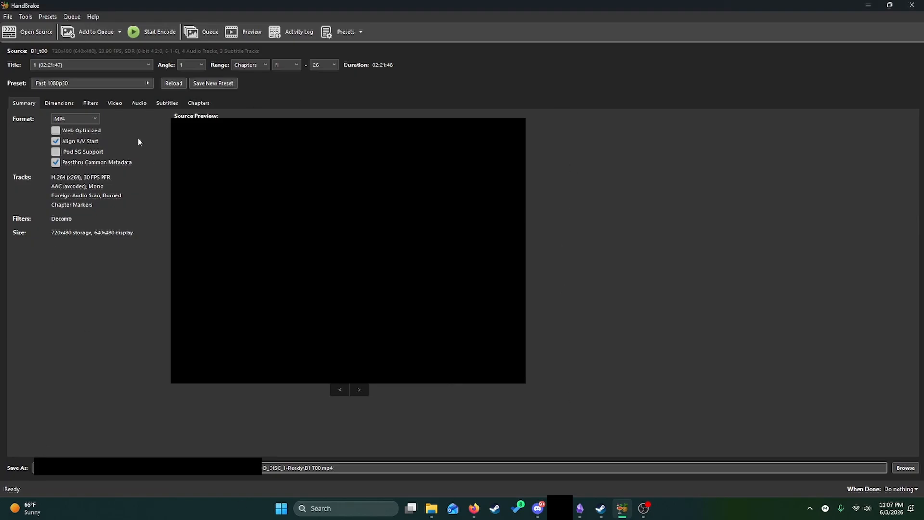
left_click(105, 82)
scroll(244, 157, "down", 6)
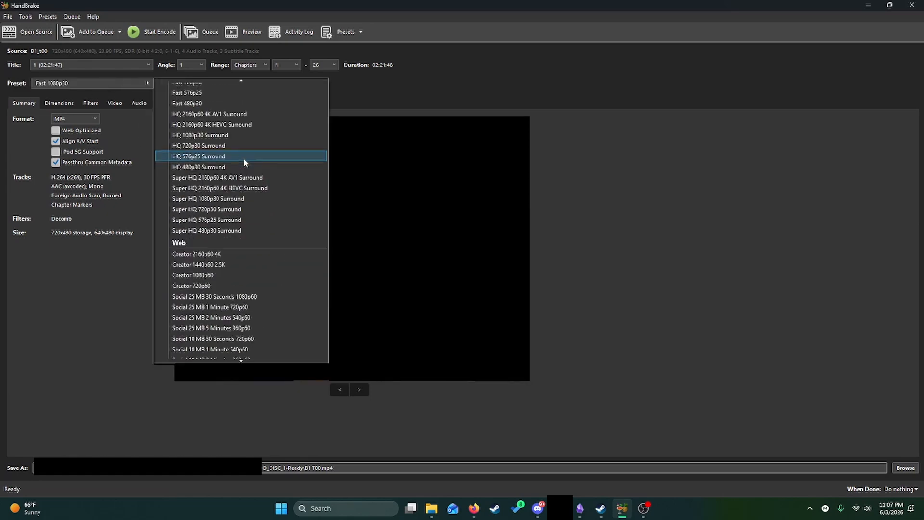
scroll(249, 183, "down", 10)
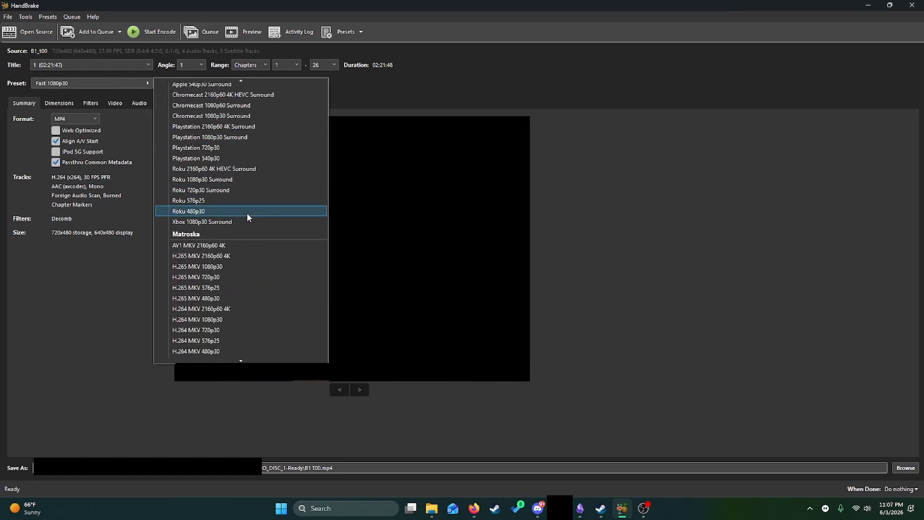
scroll(222, 173, "down", 3)
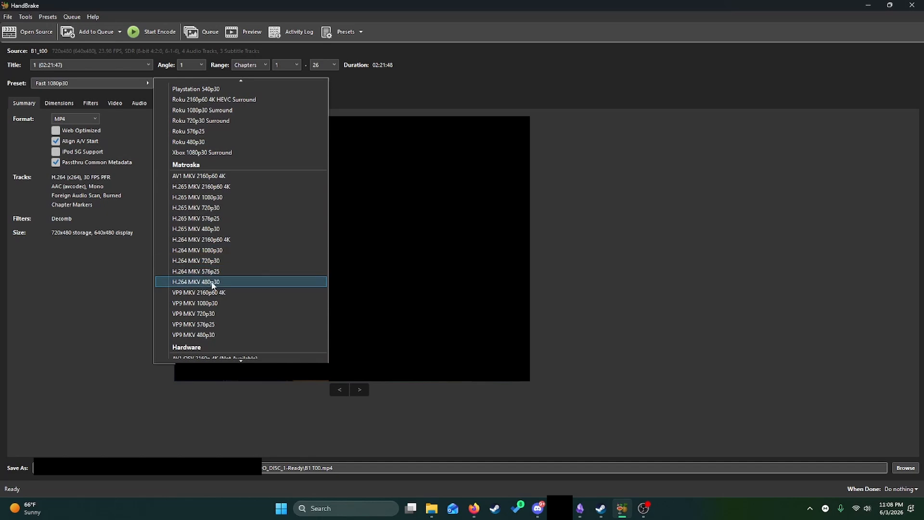
left_click(225, 251)
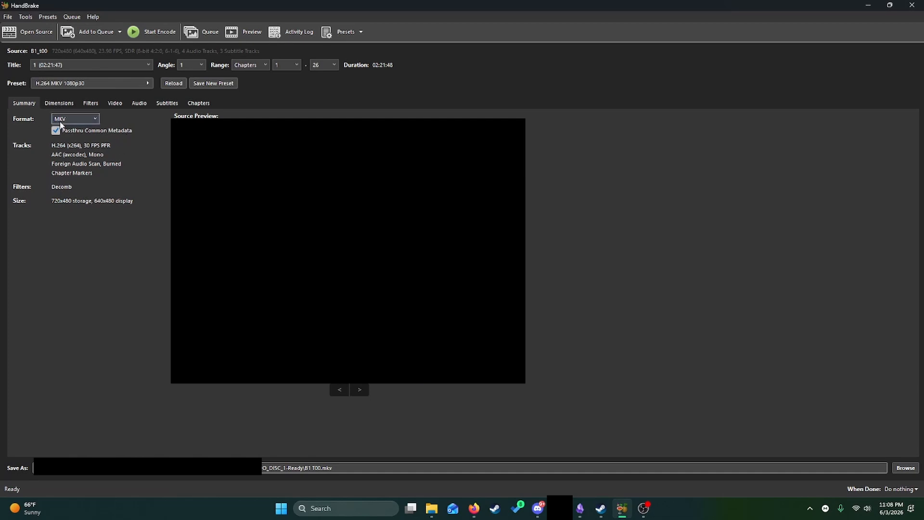
left_click(140, 105)
left_click(30, 105)
left_click(98, 85)
left_click(405, 85)
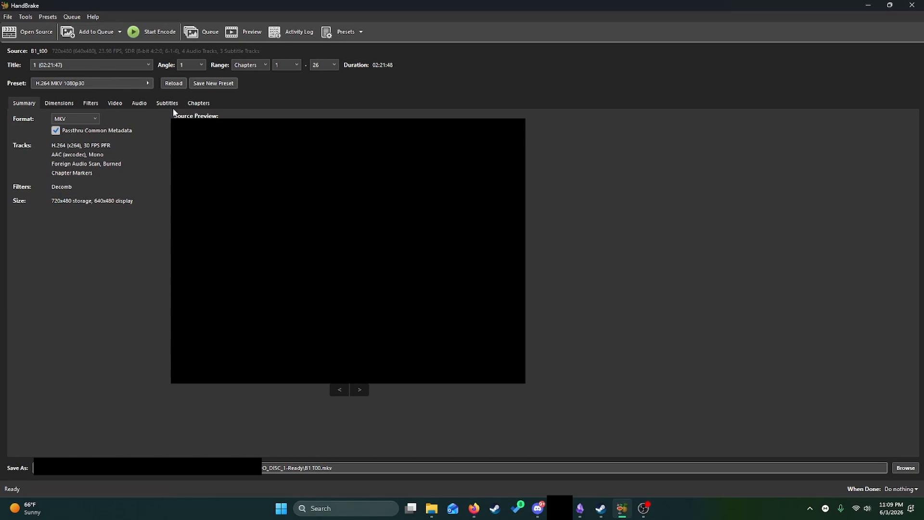
- Start a new preset named "H.264 MKV 1080p30 - Audio+Sub Track Grabber" in the Jellyfin category with a 1080p HD resolution limit
left_click(210, 85)
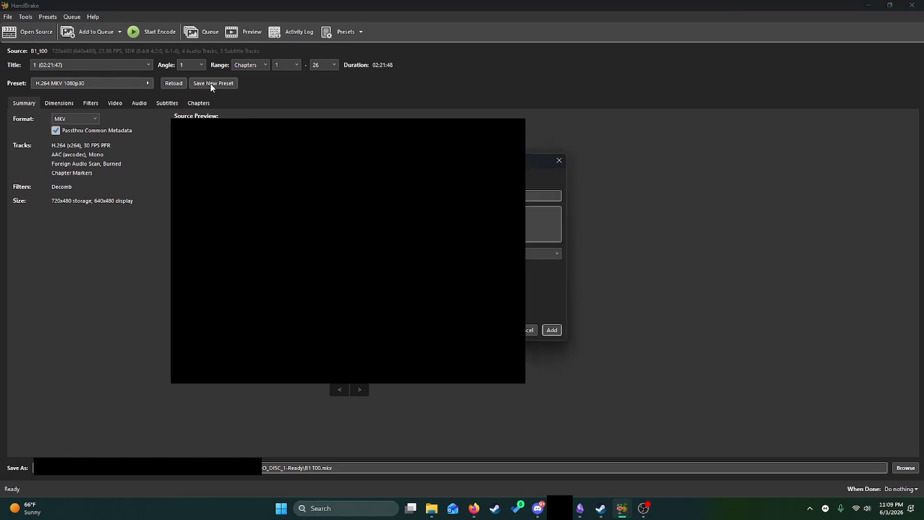
left_click(541, 218)
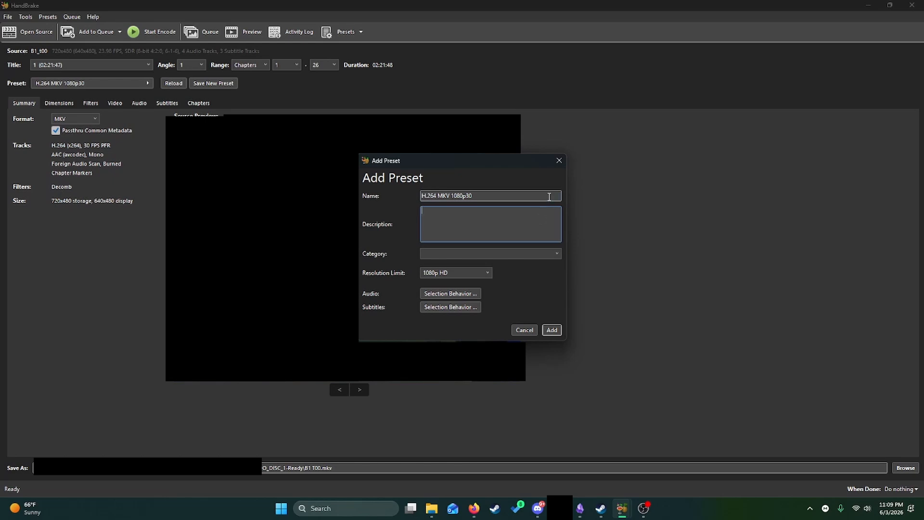
left_click(550, 197)
type("- Audio+Sub Track Grabber")
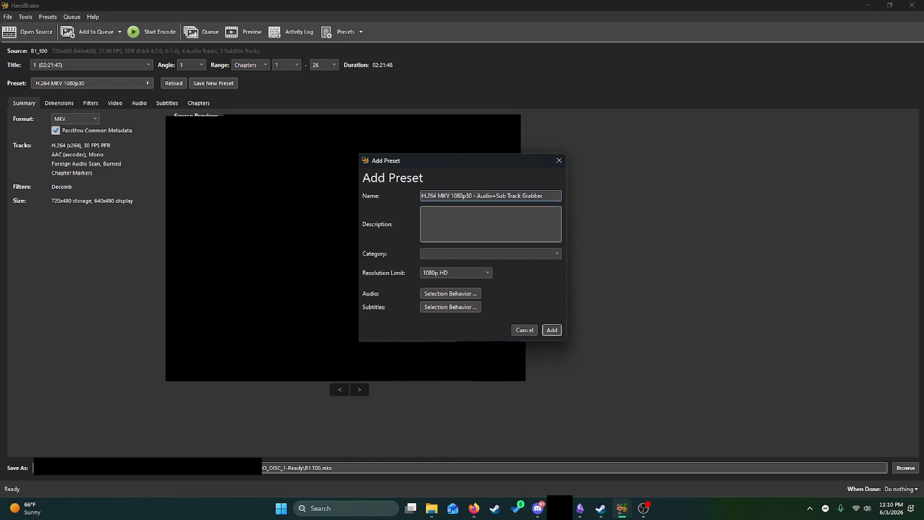
left_click(541, 254)
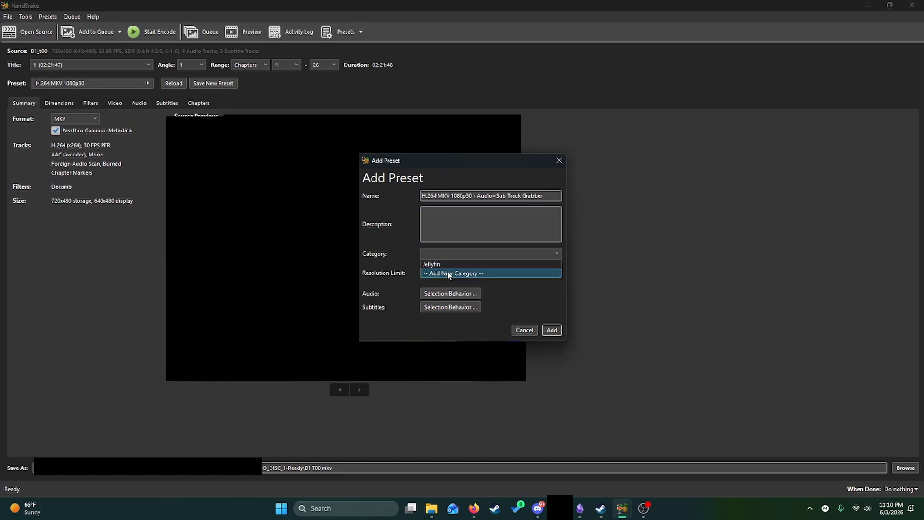
left_click(436, 264)
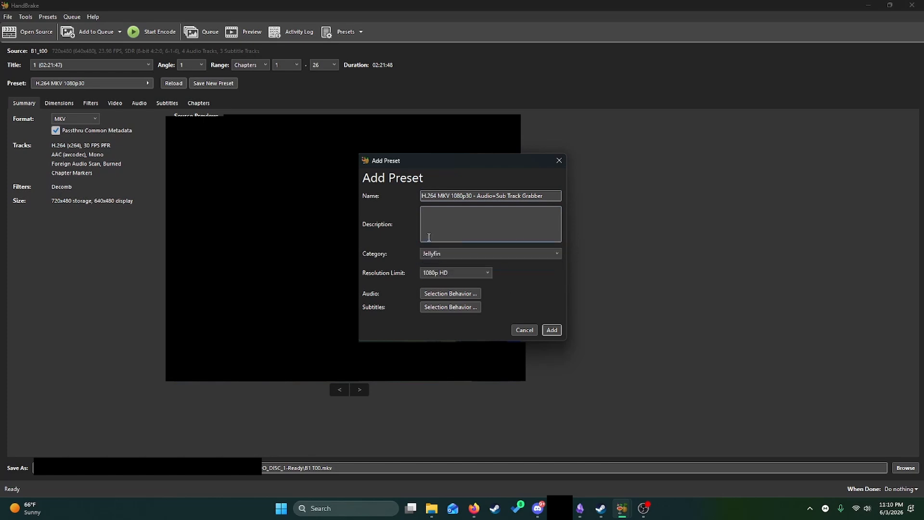
left_click(475, 273)
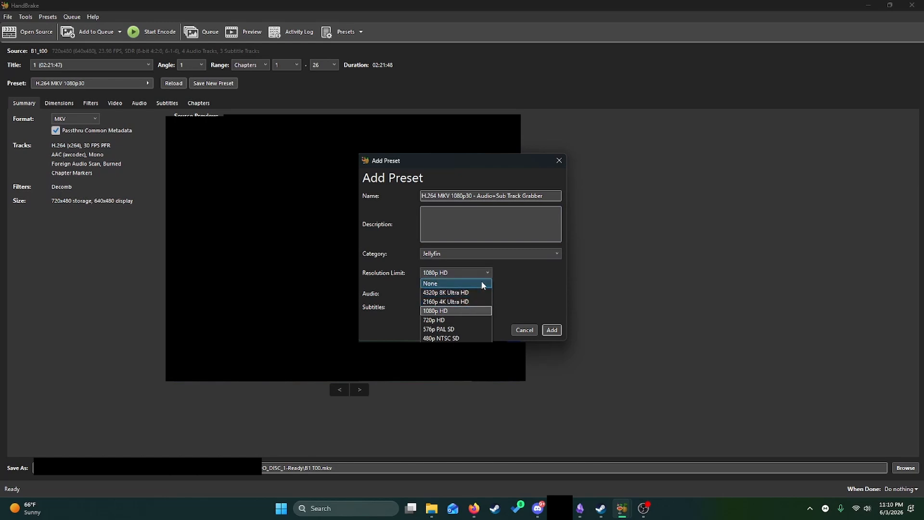
left_click(457, 273)
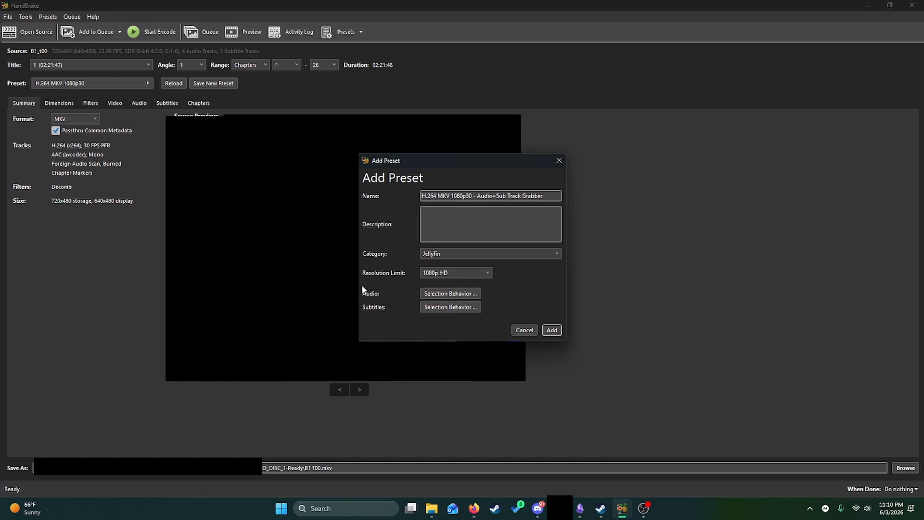
- Add English, Japanese and Spanish to the selected languages in the preset's automatic audio selections
left_click(433, 297)
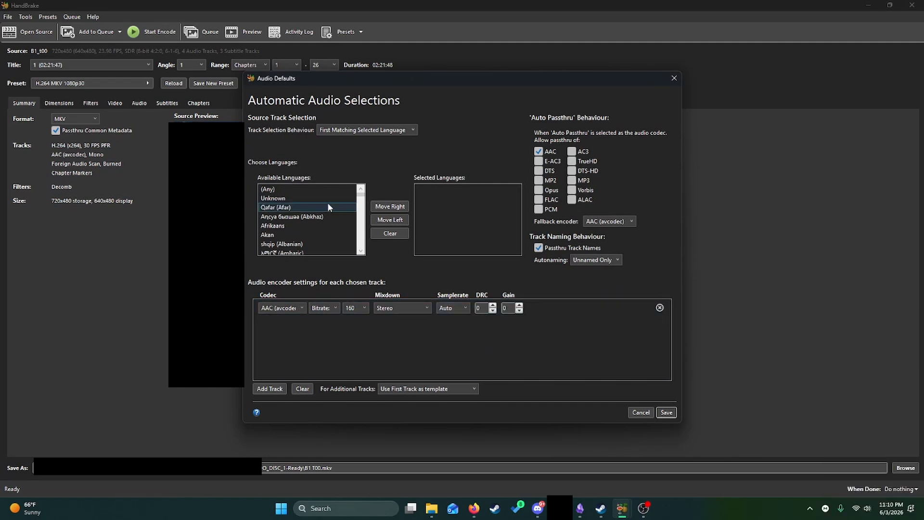
scroll(328, 207, "down", 8)
scroll(328, 217, "down", 3)
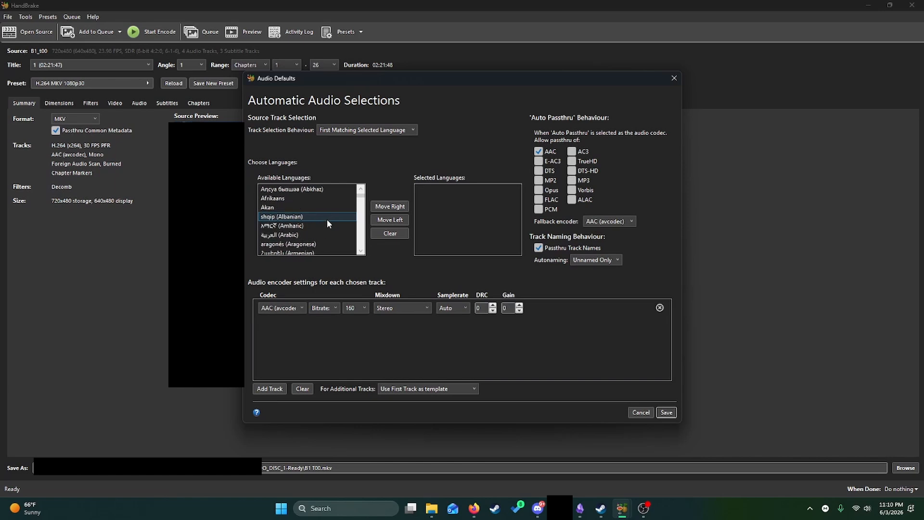
scroll(327, 221, "up", 10)
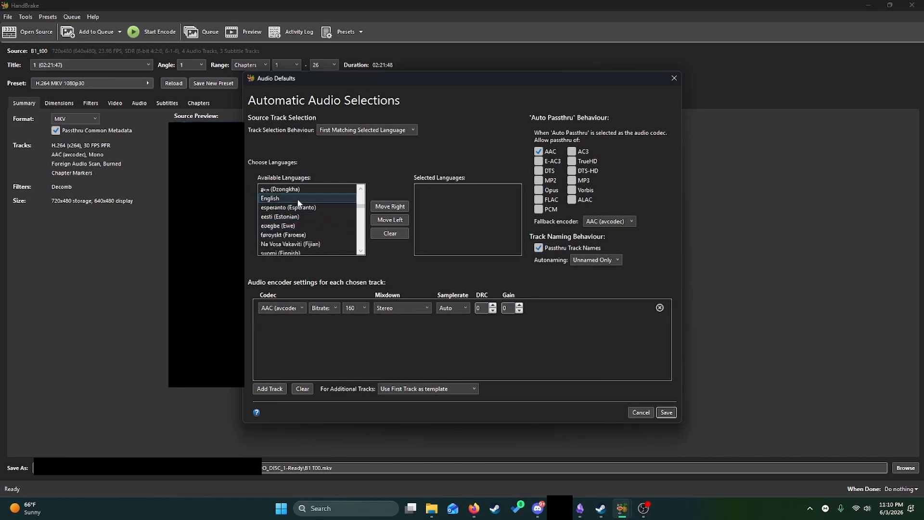
left_click(299, 198)
left_click(390, 207)
left_click(313, 207)
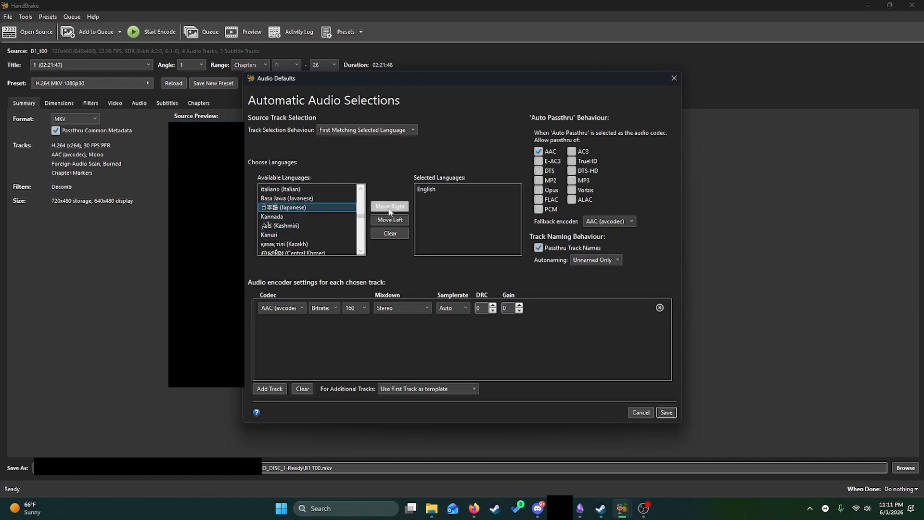
left_click(393, 207)
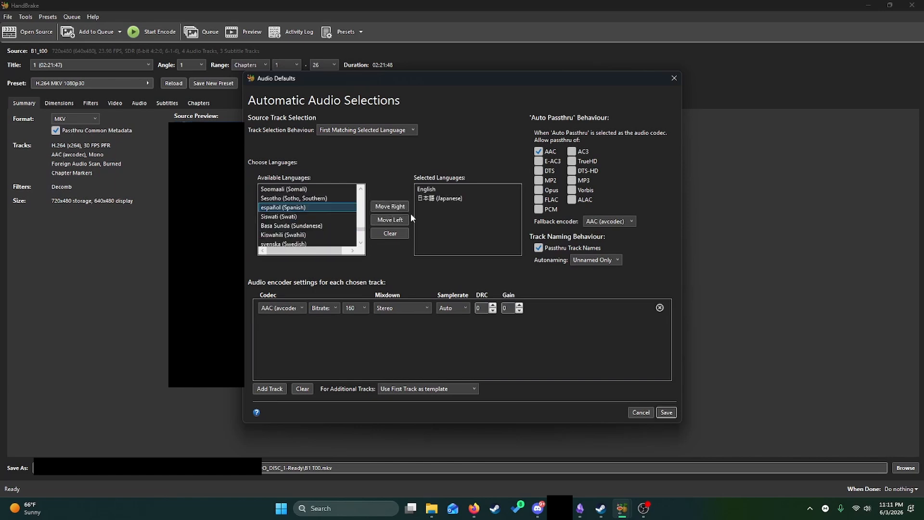
left_click(401, 208)
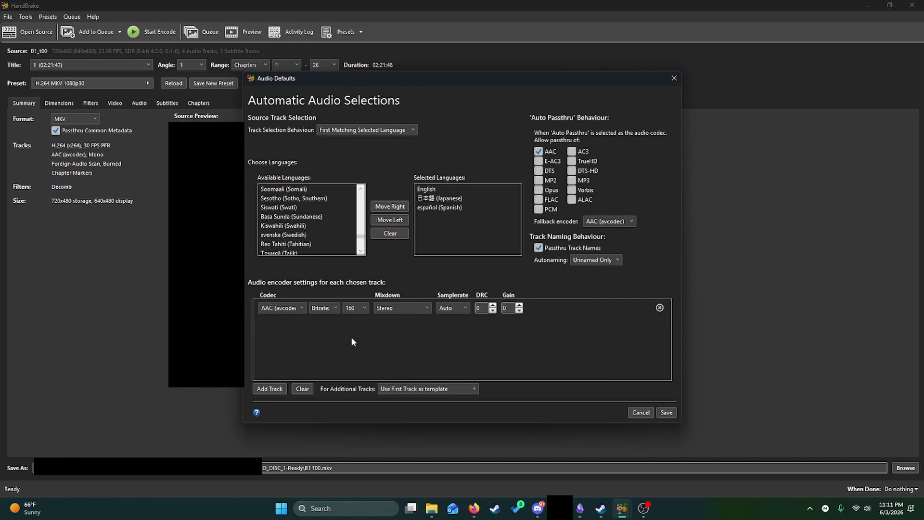
- Set the audio track selection behaviour to All Matching Selected Languages and save the audio defaults
left_click(393, 130)
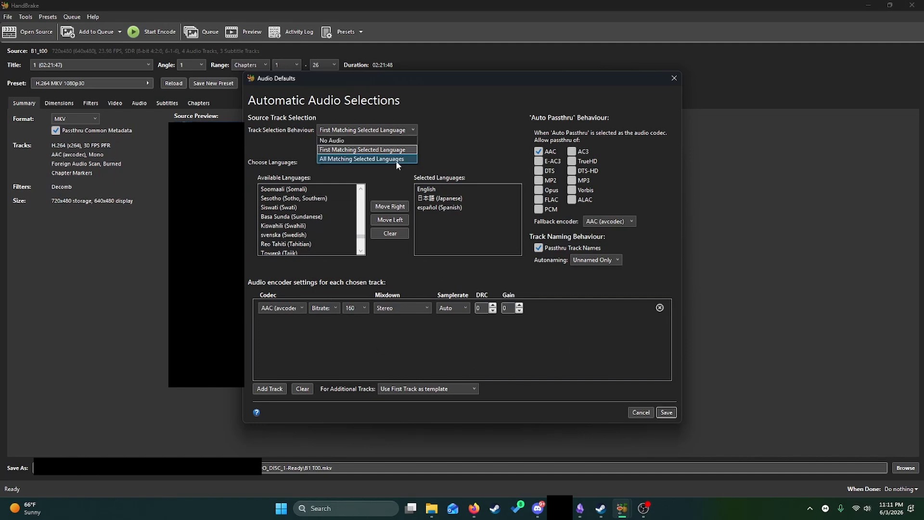
left_click(395, 160)
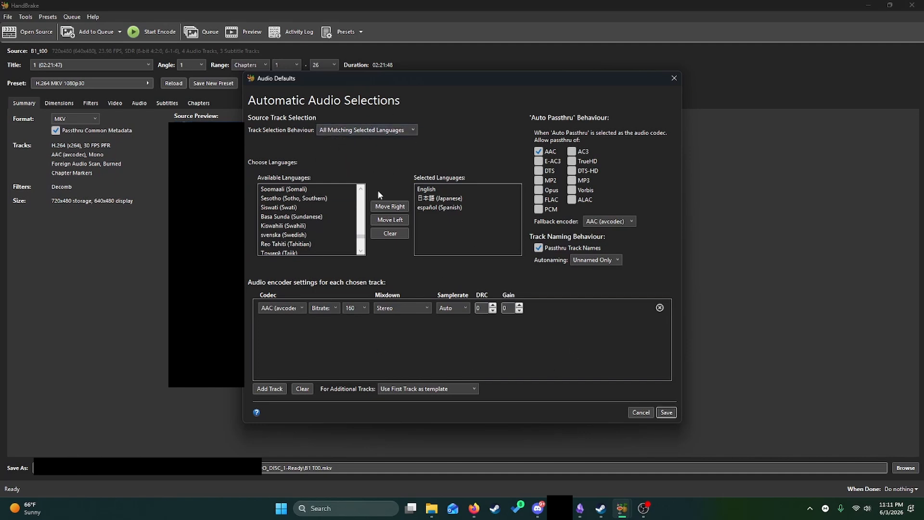
left_click(666, 412)
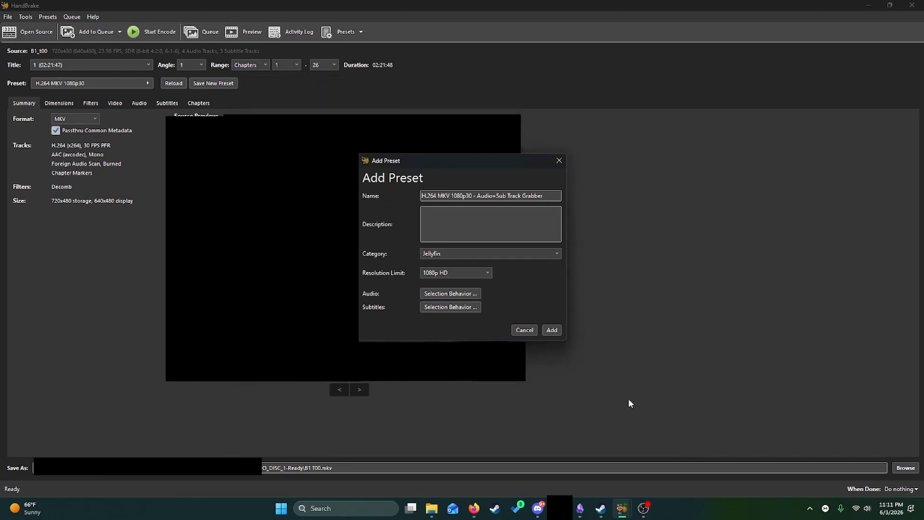
- Add English, Japanese and Spanish as the preset's subtitle languages and set track selection to All Matching Selected Languages
left_click(462, 311)
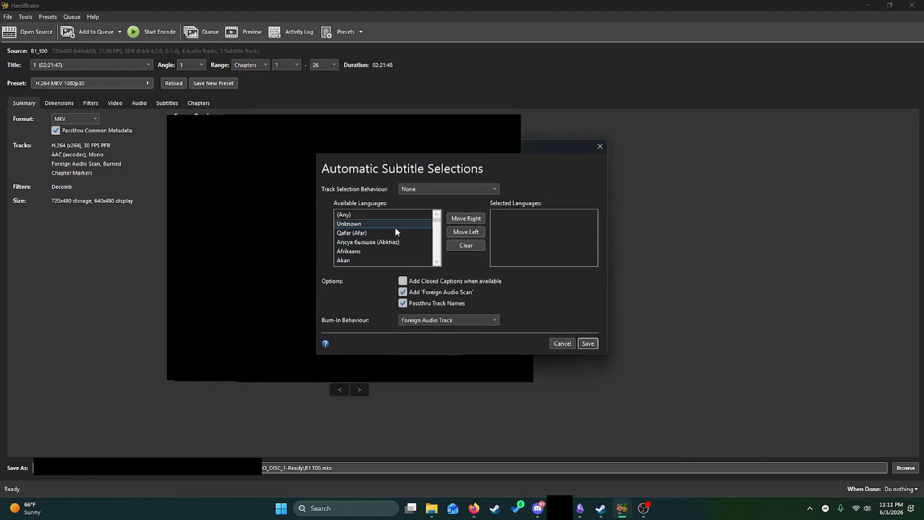
scroll(395, 227, "down", 4)
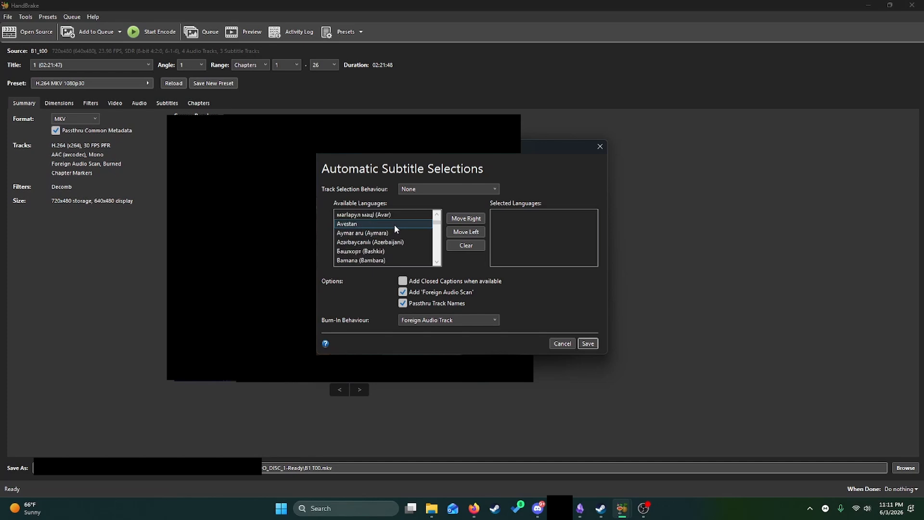
scroll(395, 229, "down", 4)
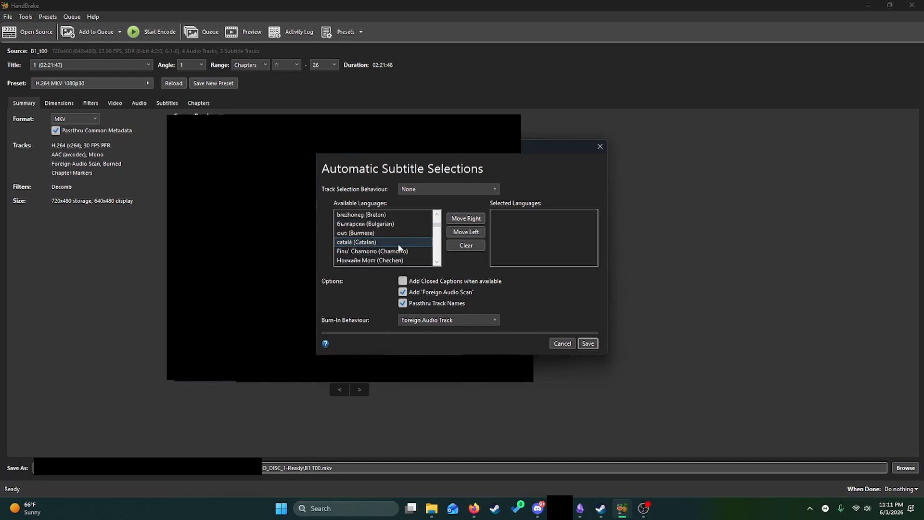
scroll(398, 247, "down", 6)
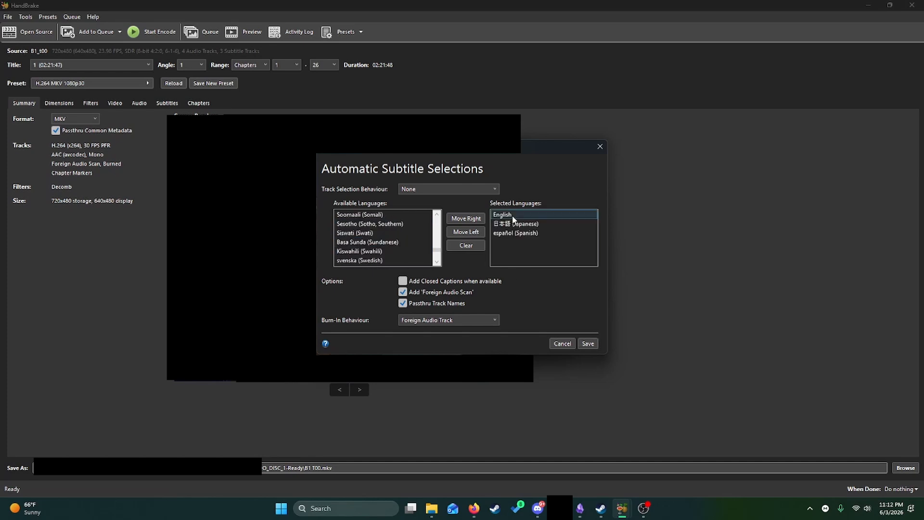
left_click(513, 224)
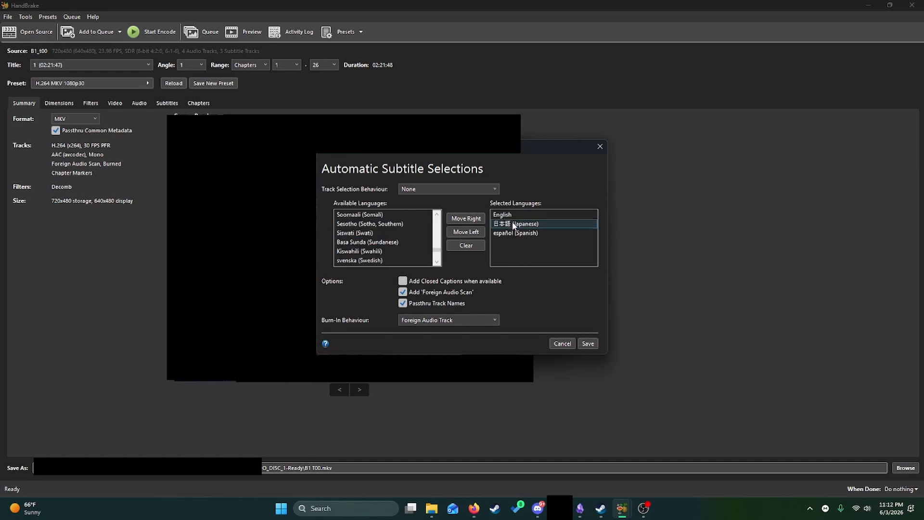
left_click(469, 189)
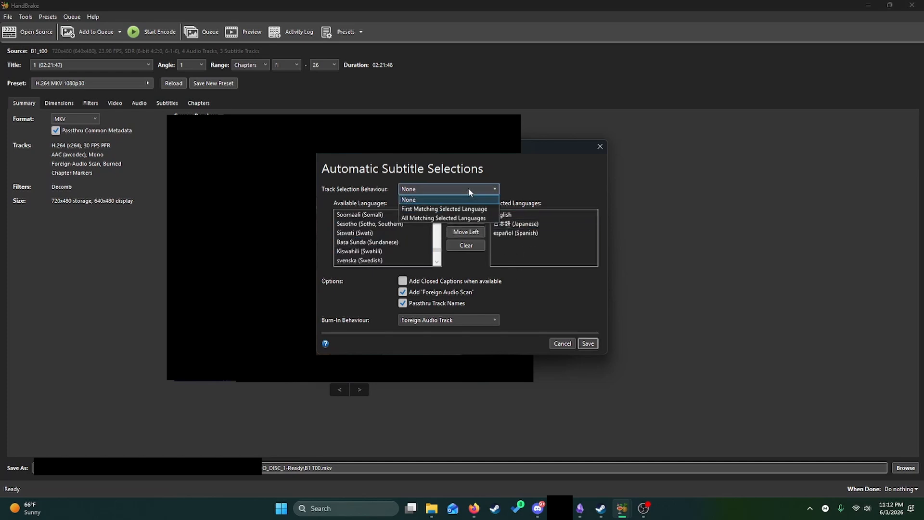
left_click(472, 219)
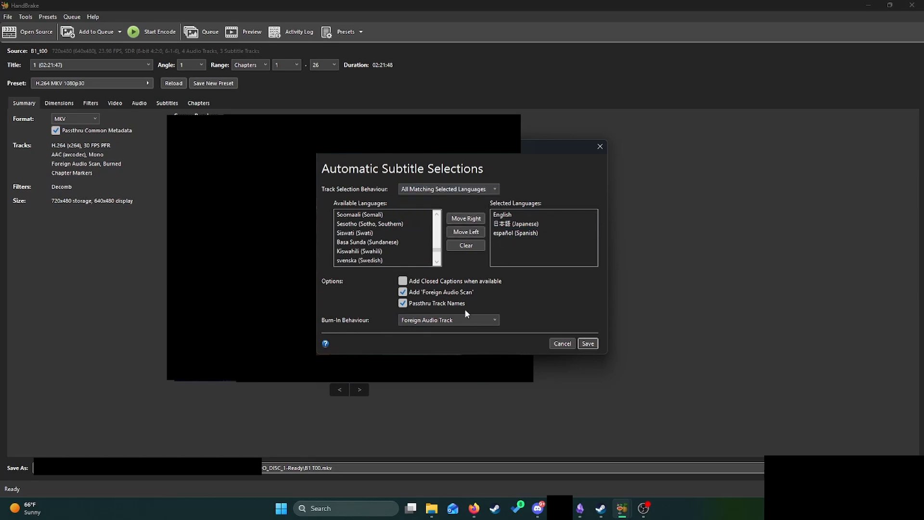
- Set subtitle burn-in behaviour to None, disable Add 'Foreign Audio Scan', and save the subtitle defaults
left_click(470, 320)
left_click(354, 315)
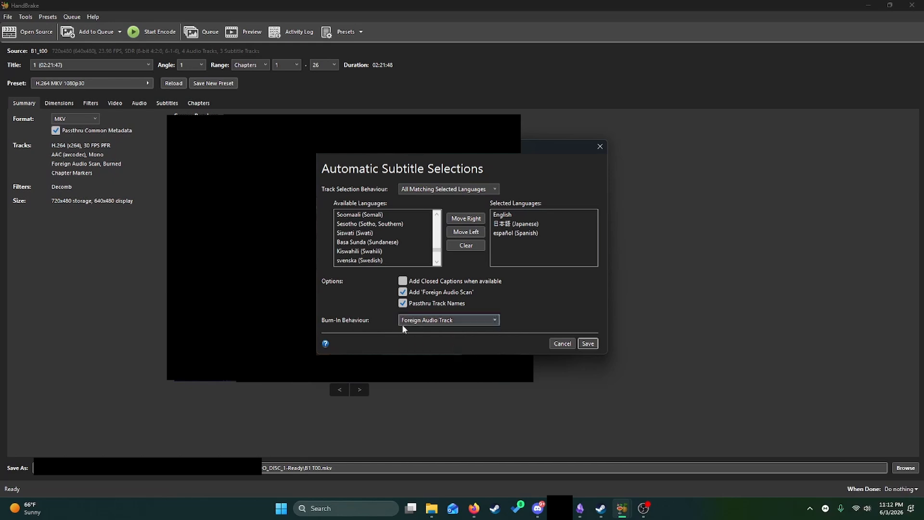
left_click(422, 327)
left_click(422, 332)
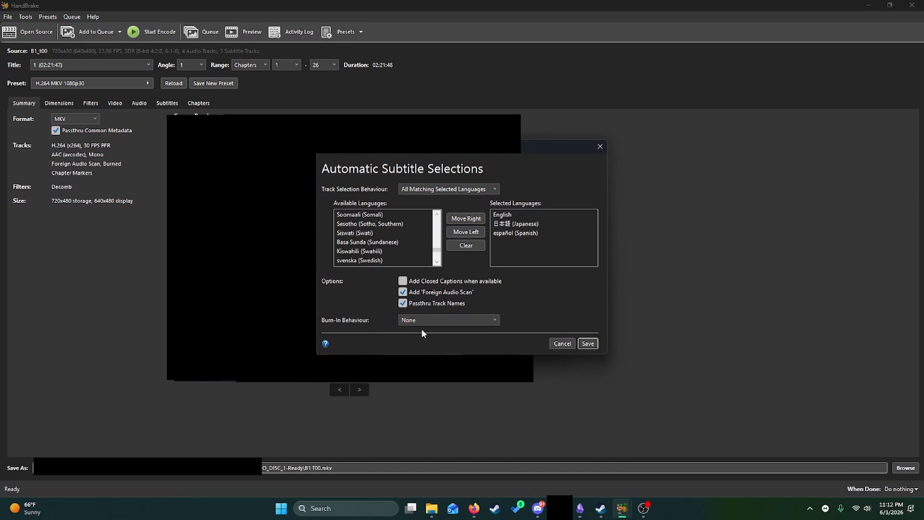
left_click(403, 292)
left_click(588, 344)
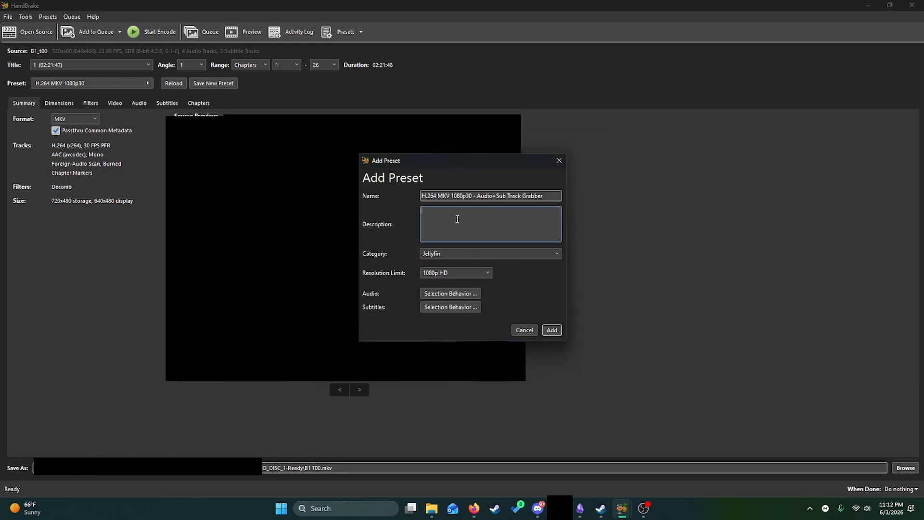
- Describe the preset as "This is a demonstration for youtube" and add it
type("This is a demonstration for youtube")
left_click(553, 331)
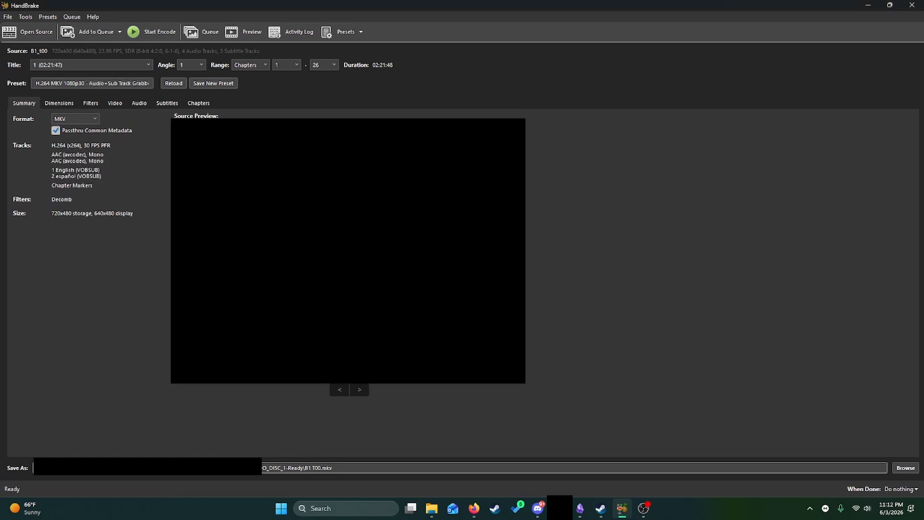
- Try moving the English audio track below the Spanish one and back, and view the Spanish track's source options
left_click(140, 103)
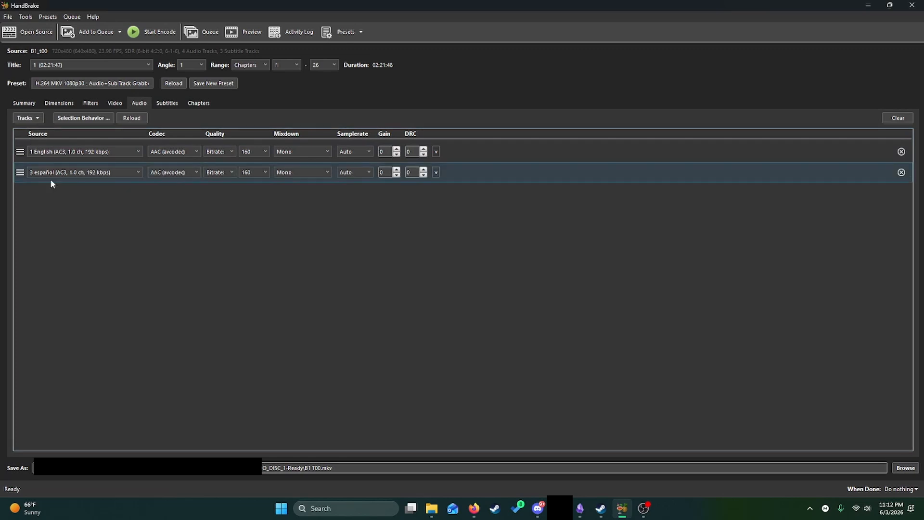
left_click(75, 154)
left_click(89, 157)
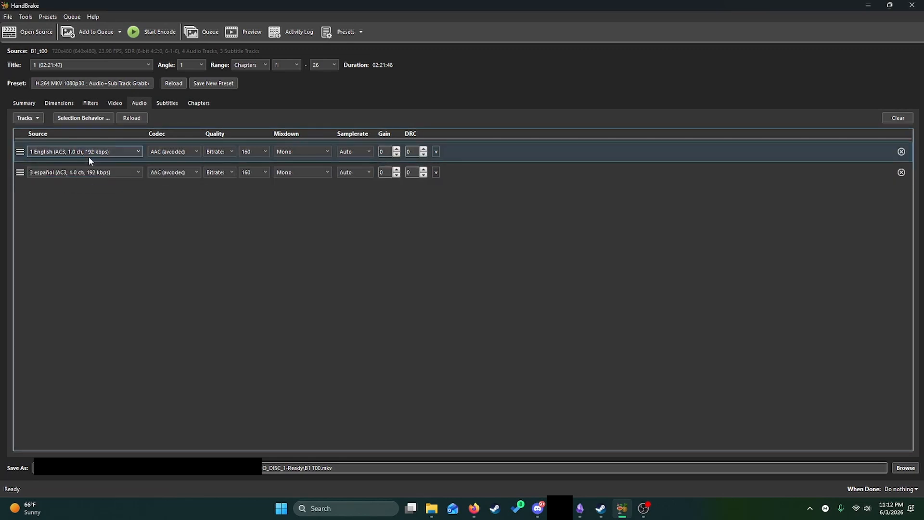
left_click_drag(88, 157, 84, 231)
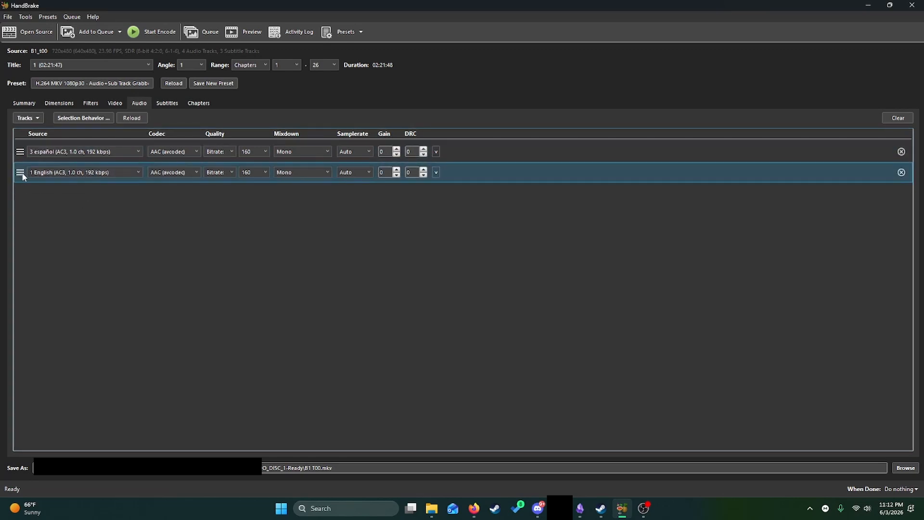
left_click_drag(23, 176, 22, 153)
left_click(42, 175)
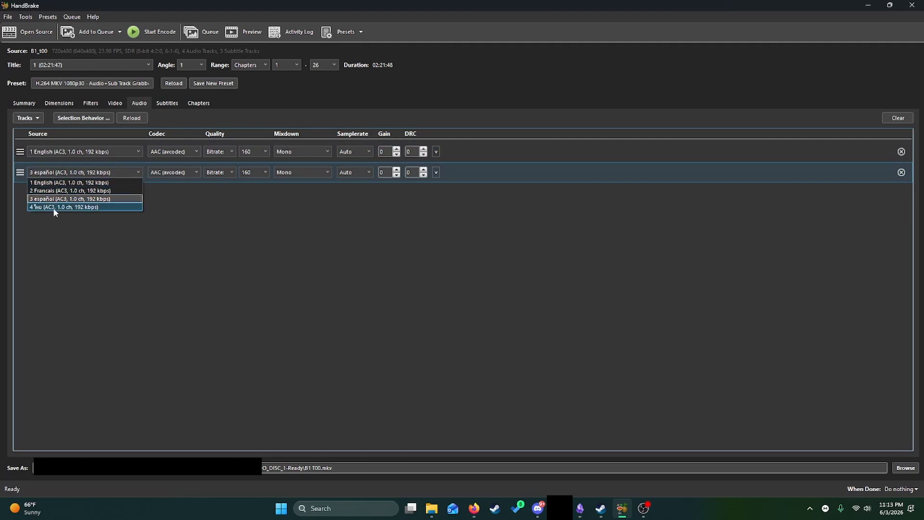
left_click(232, 231)
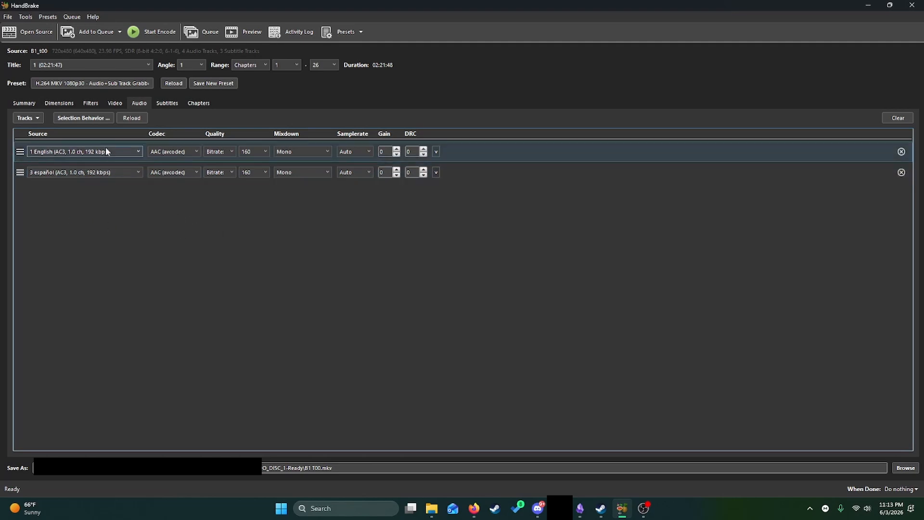
- Check the selected subtitle tracks, the options for adding more tracks, and the source choices of the Spanish subtitle track
left_click(164, 102)
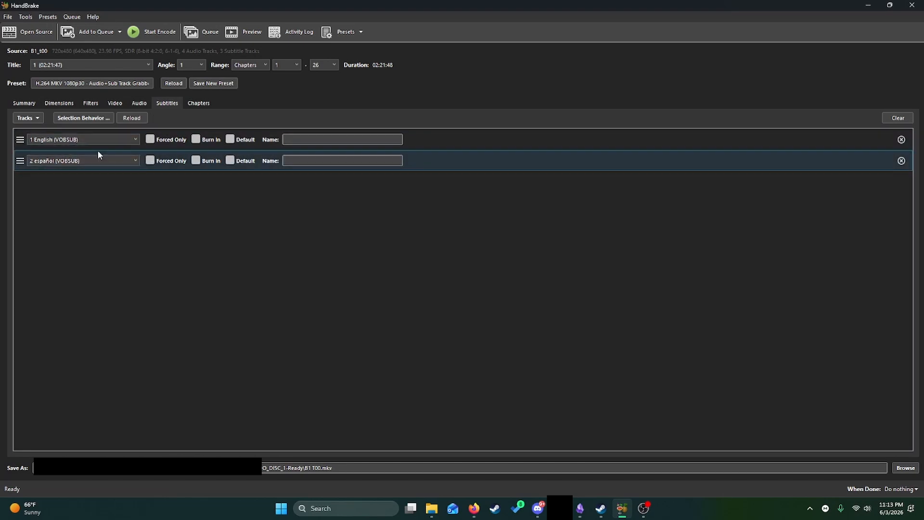
left_click(26, 118)
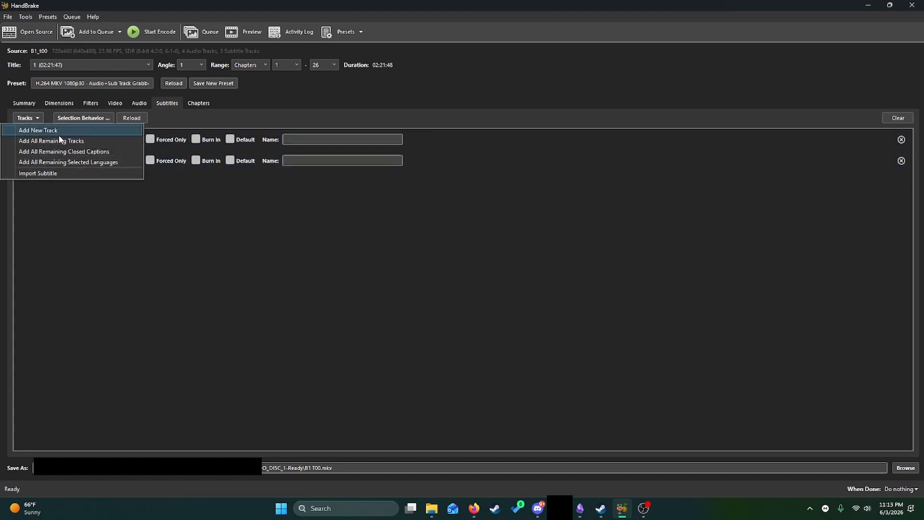
left_click(37, 118)
left_click(40, 161)
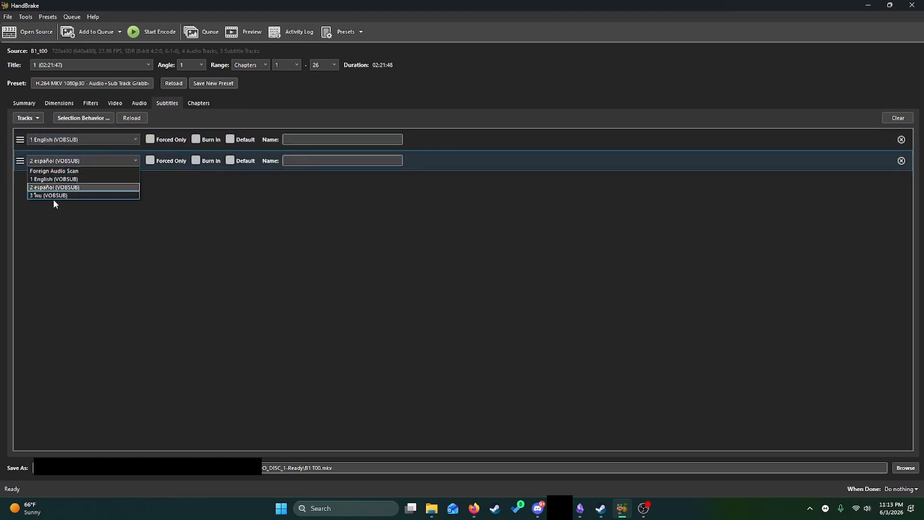
left_click(390, 304)
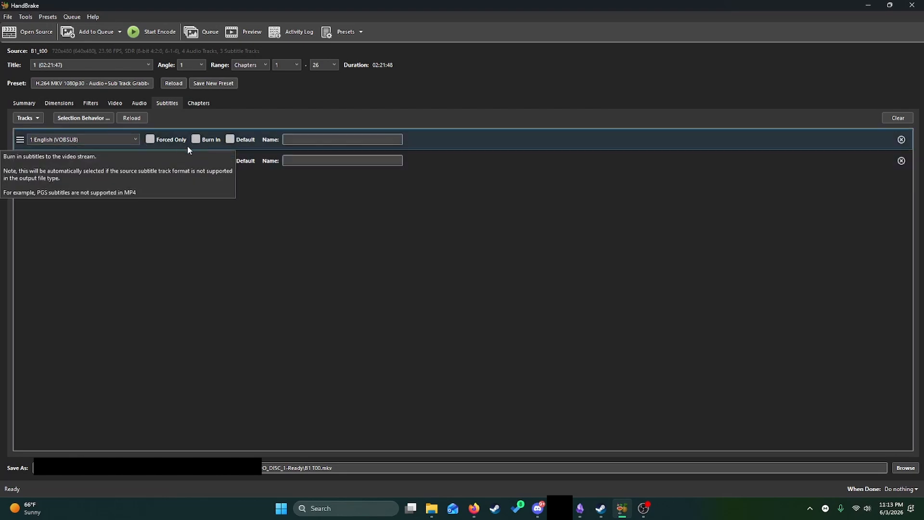
- Review the summary, dimensions, filters, audio and subtitle settings of the title, and start the encode
left_click(27, 103)
left_click(59, 103)
left_click(90, 103)
left_click(137, 104)
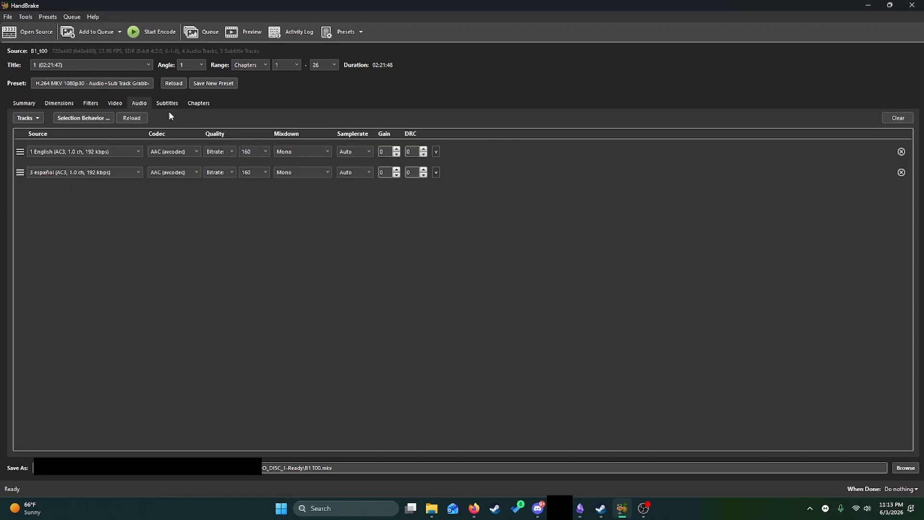
left_click(167, 106)
left_click(139, 104)
left_click(152, 34)
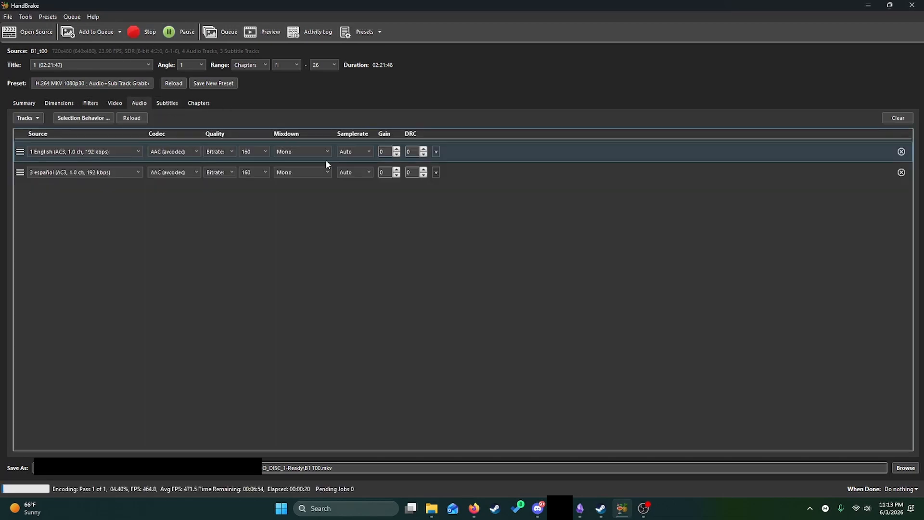